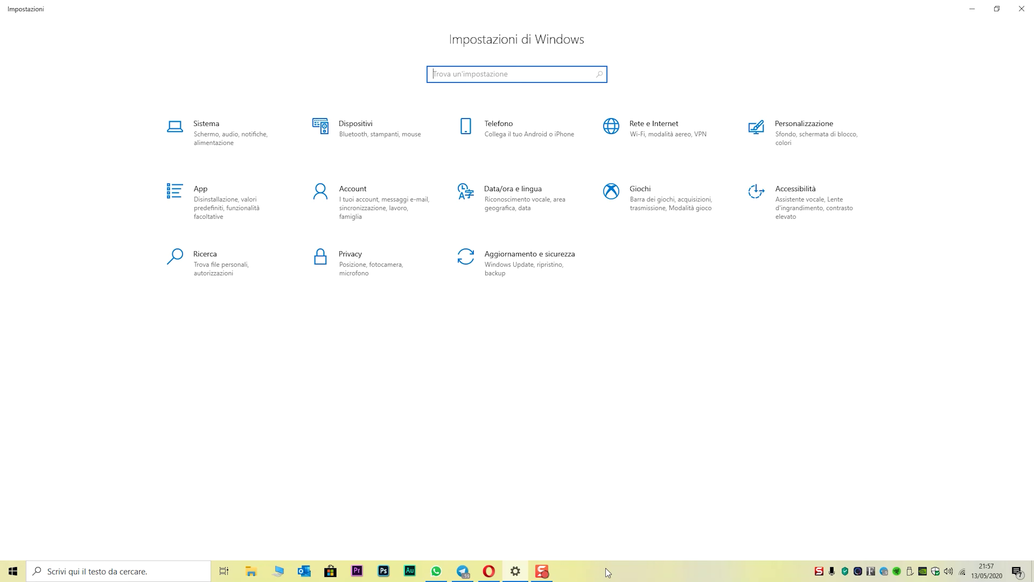
Open Task Manager's startup programs list and check the status and startup impact of Windows Security, Twitch and Razer Synapse 3.
right_click(642, 573)
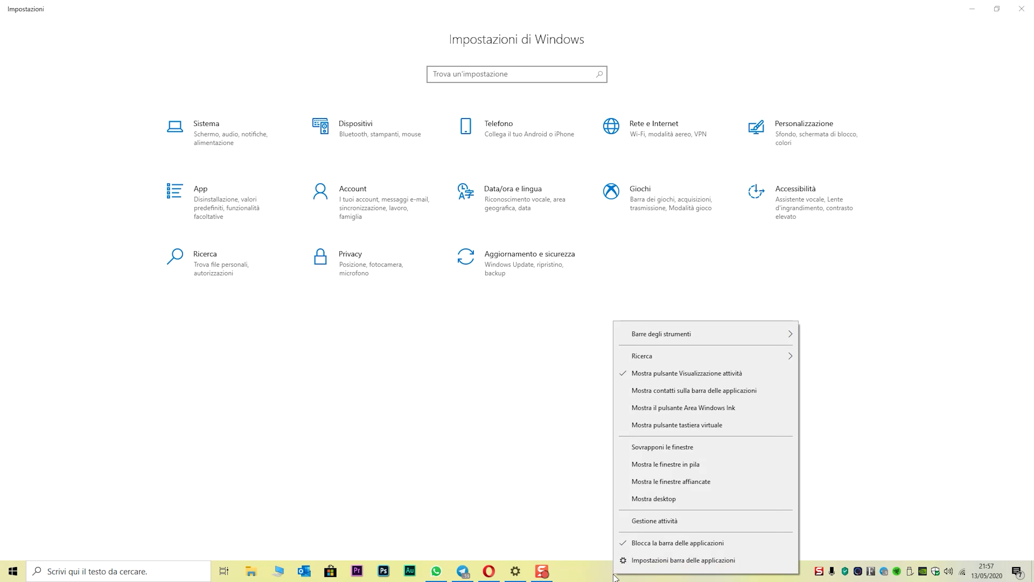
left_click(660, 522)
left_click(285, 143)
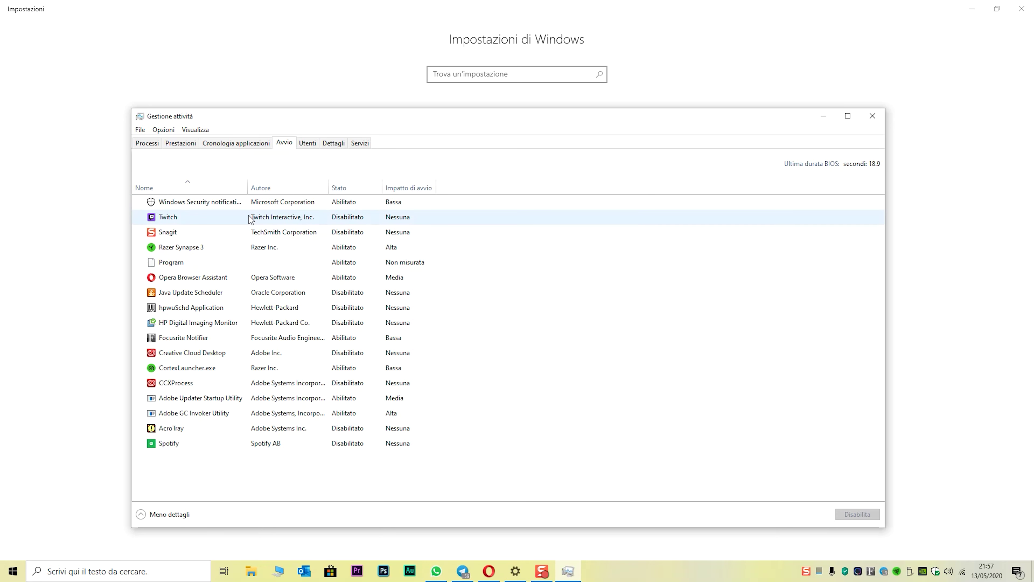
left_click(359, 202)
left_click(358, 217)
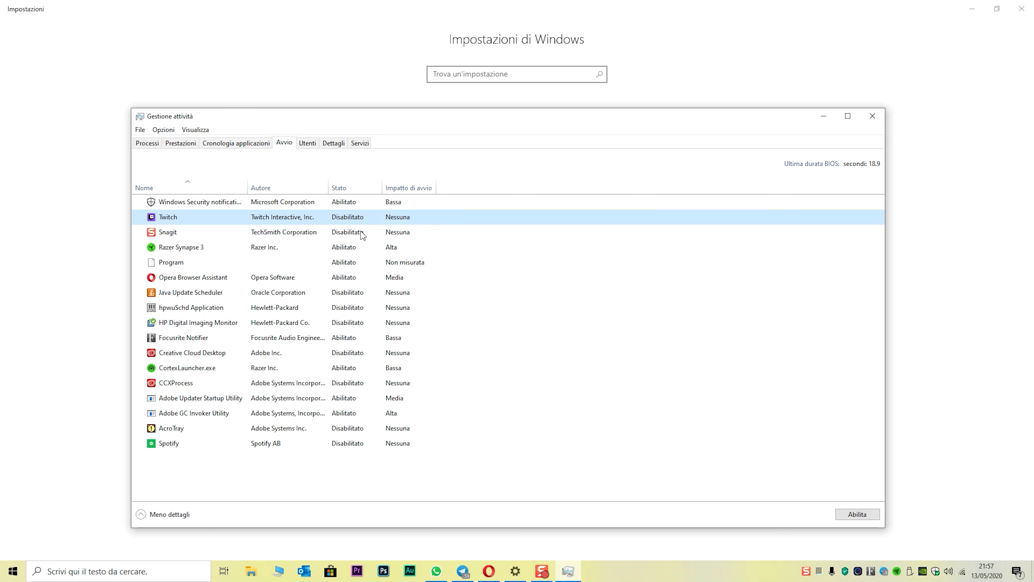
left_click(416, 205)
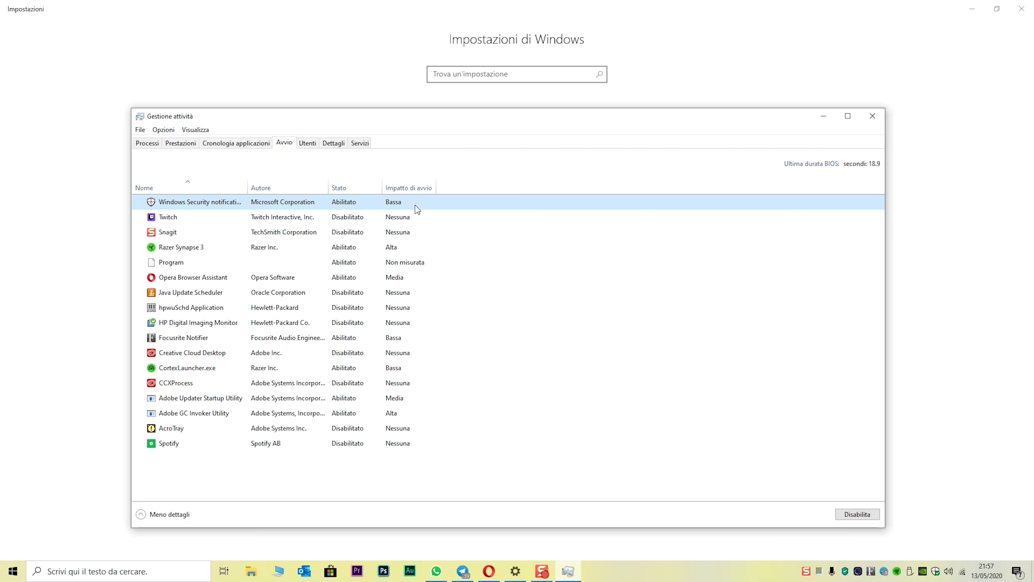
left_click(427, 249)
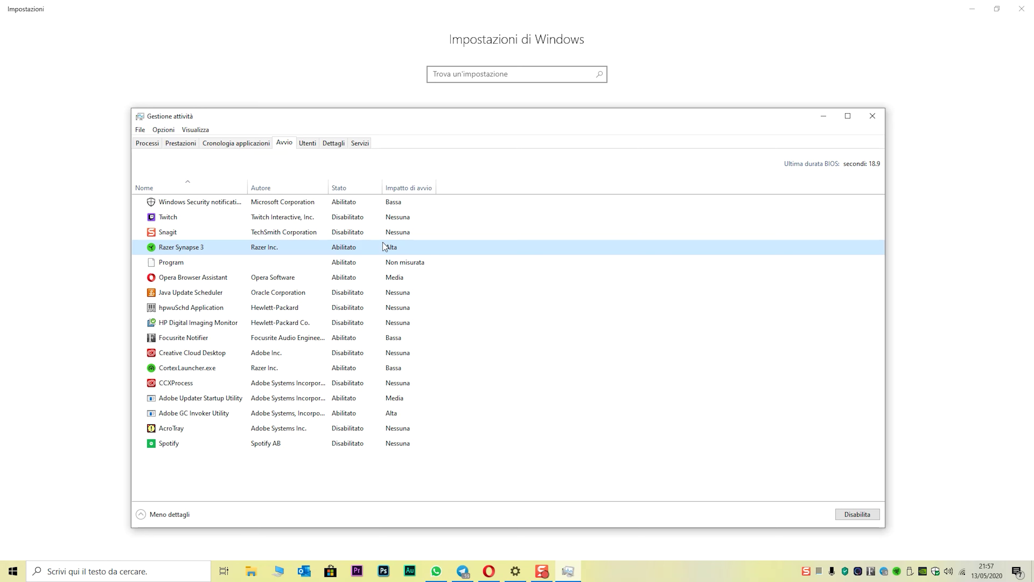
Disable the Program and Opera Browser Assistant entries so they do not run at startup.
left_click(171, 265)
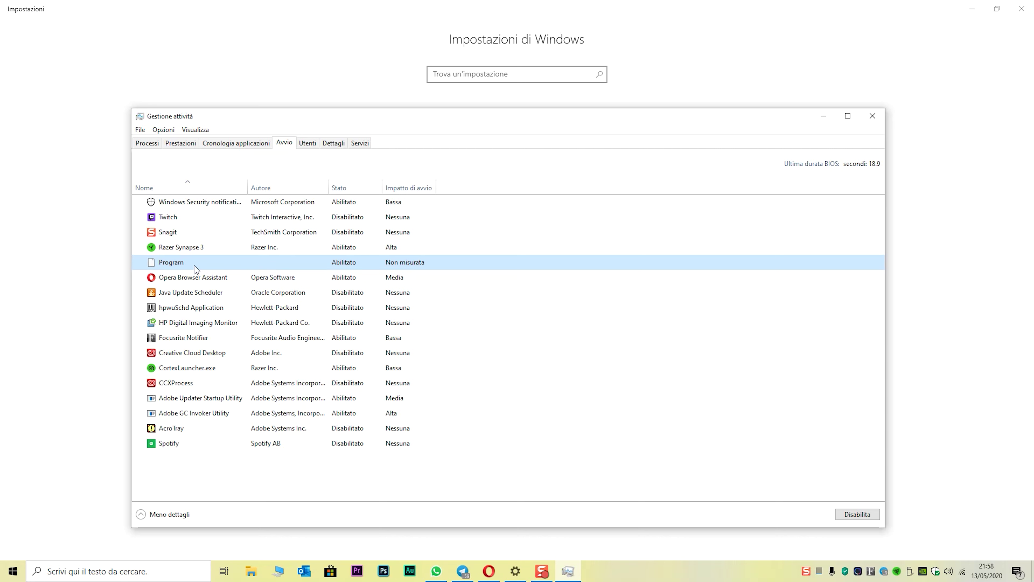
right_click(355, 264)
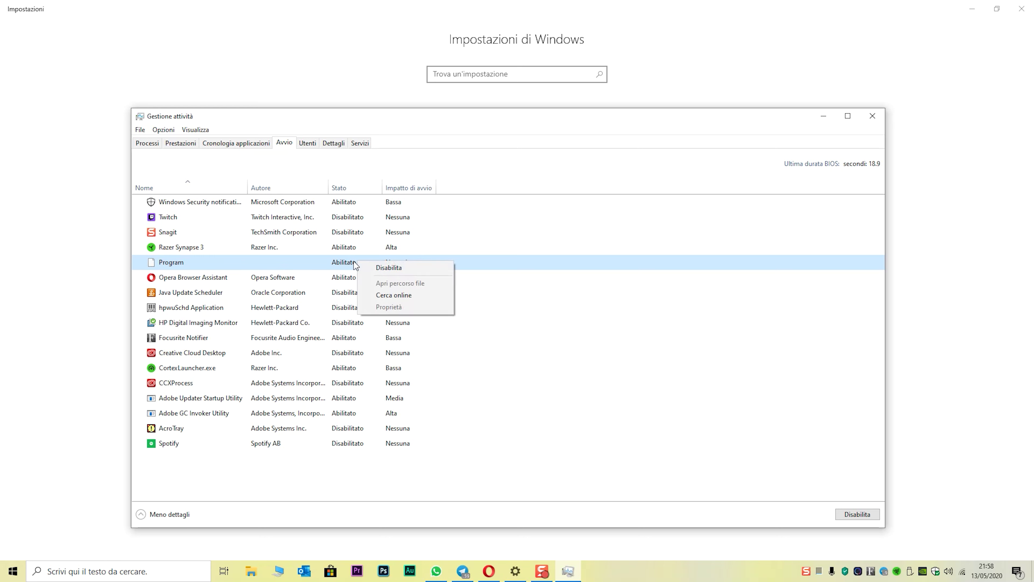
left_click(397, 267)
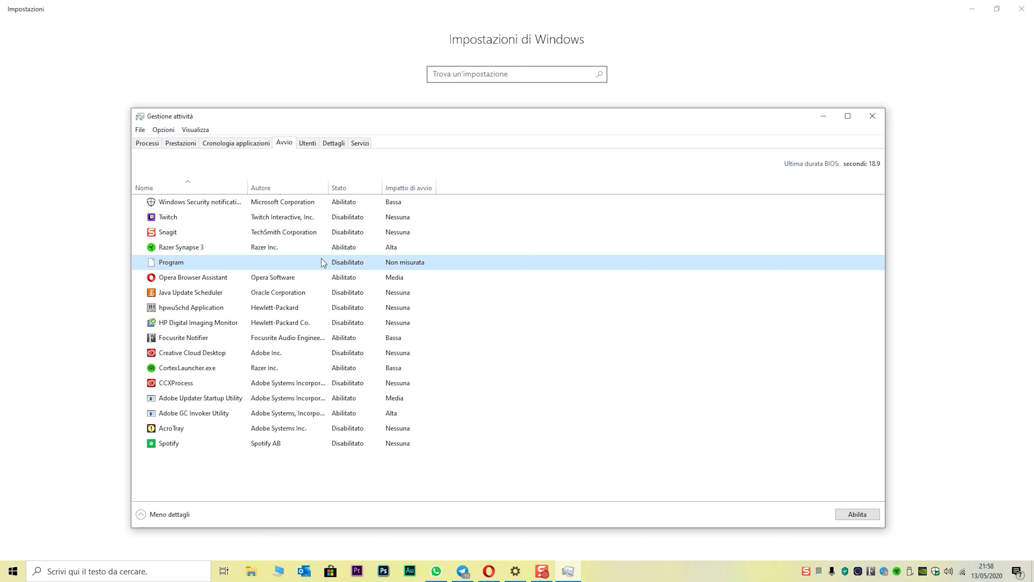
left_click(350, 278)
right_click(349, 278)
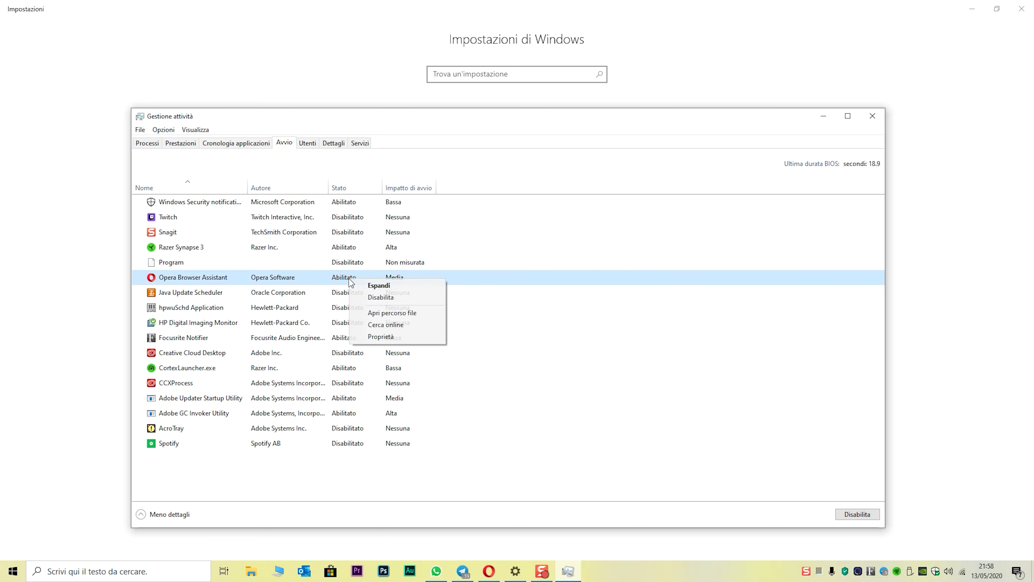
left_click(383, 297)
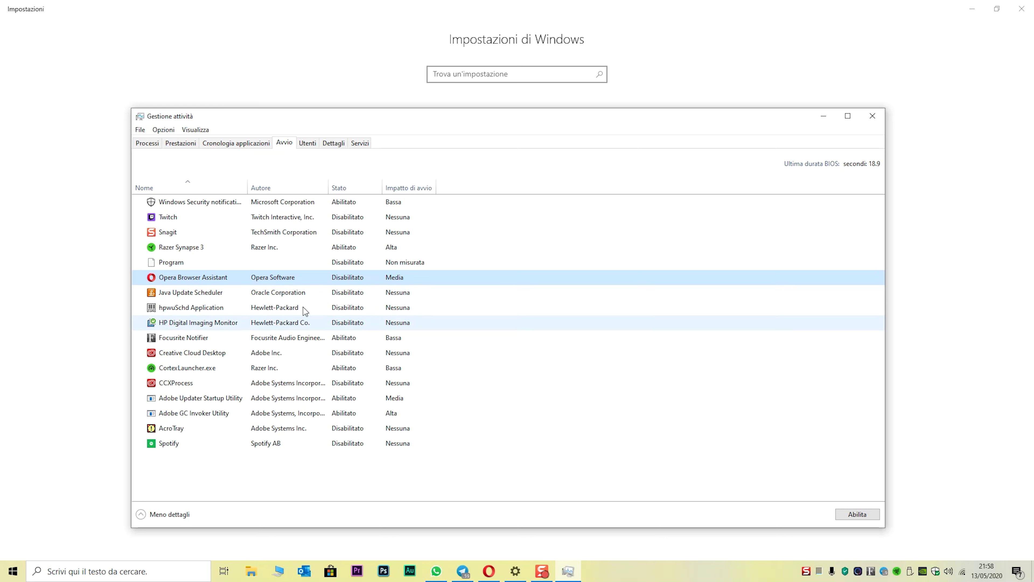
Review the other startup entries, including Twitch, Snagit, Creative Cloud Desktop and CortexLauncher.exe, and close Task Manager.
left_click(202, 223)
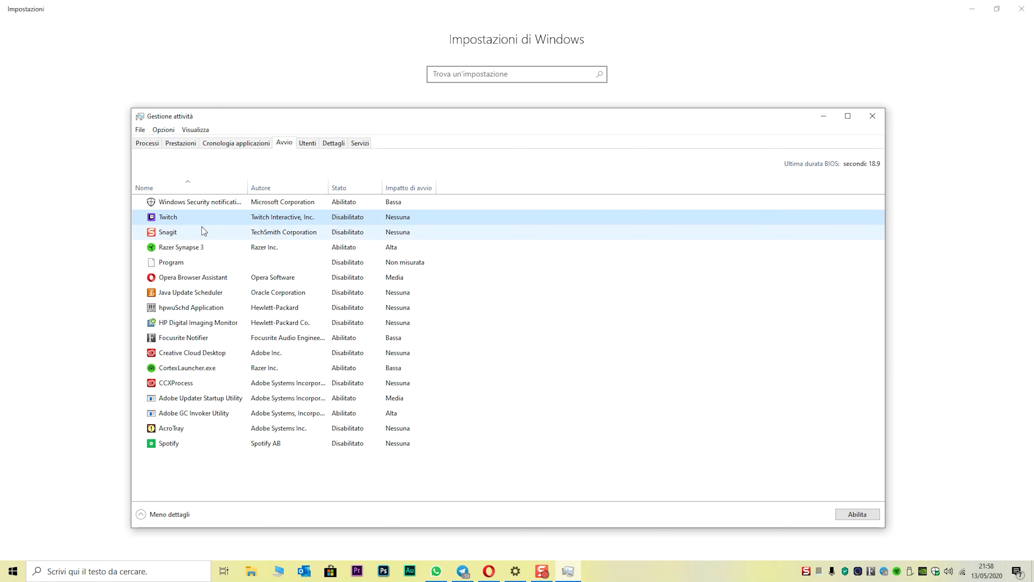
left_click(200, 236)
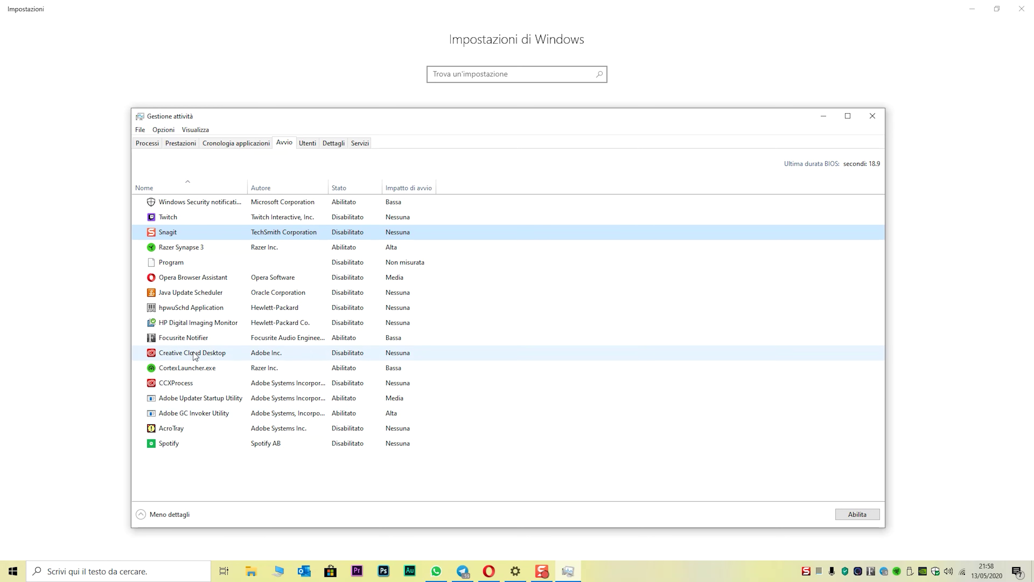
left_click(179, 353)
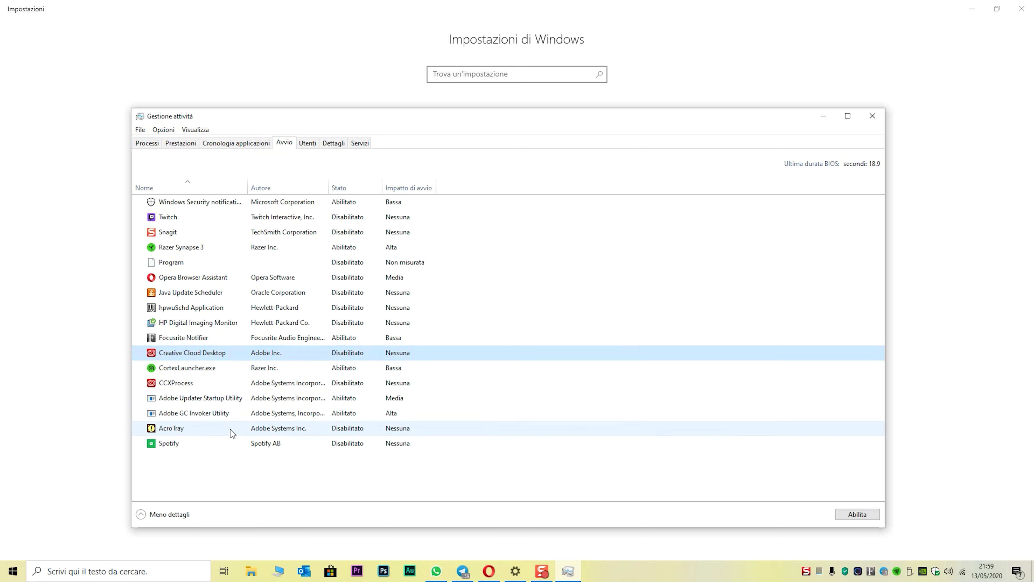
right_click(320, 353)
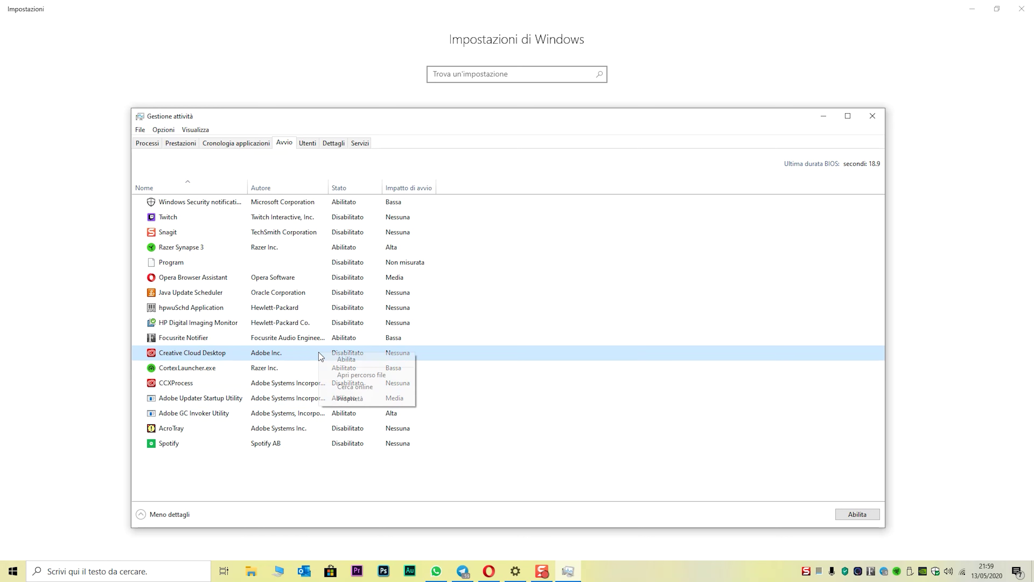
left_click(623, 329)
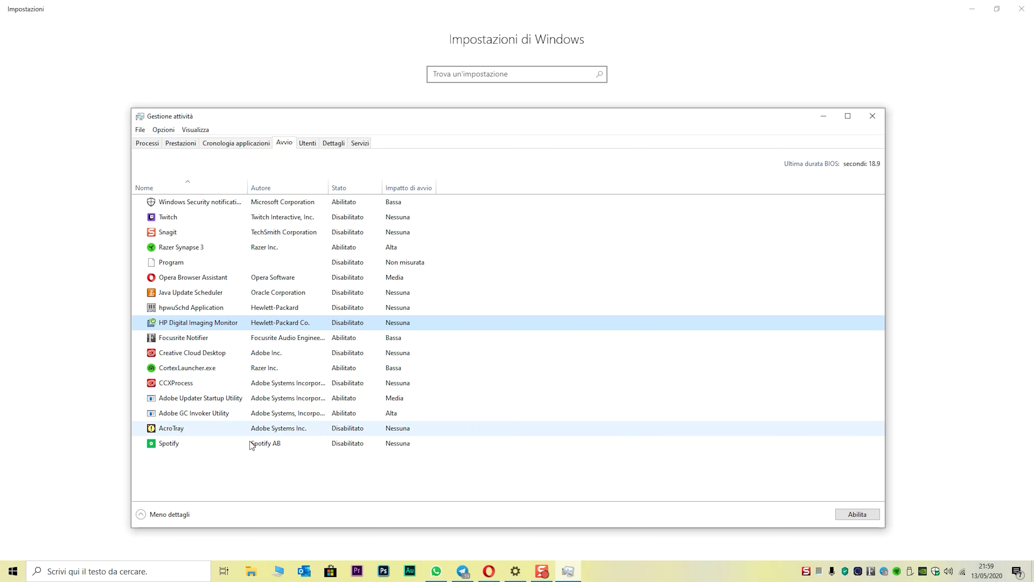
left_click(403, 442)
left_click(413, 428)
left_click(421, 415)
left_click(472, 367)
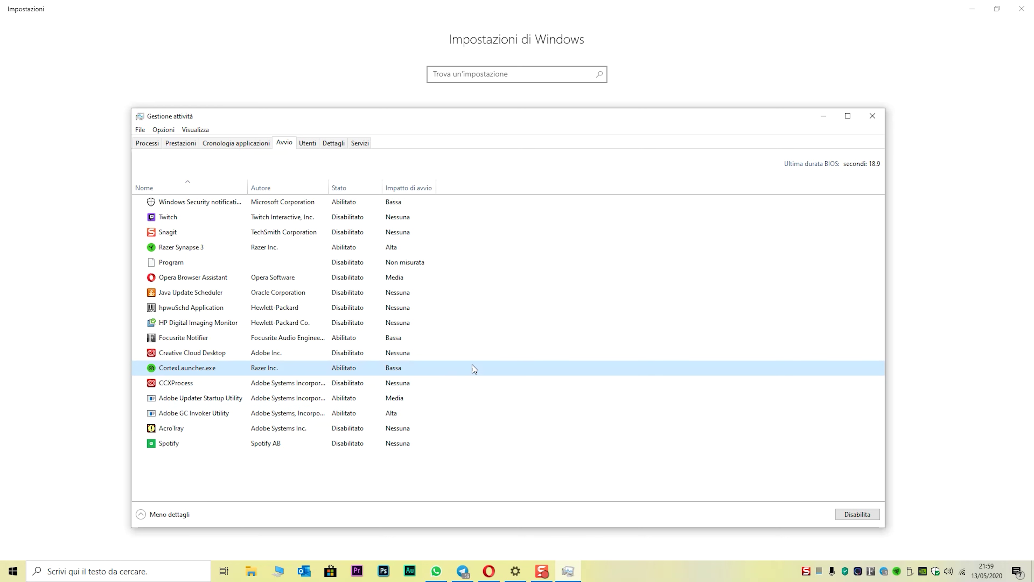
left_click(550, 277)
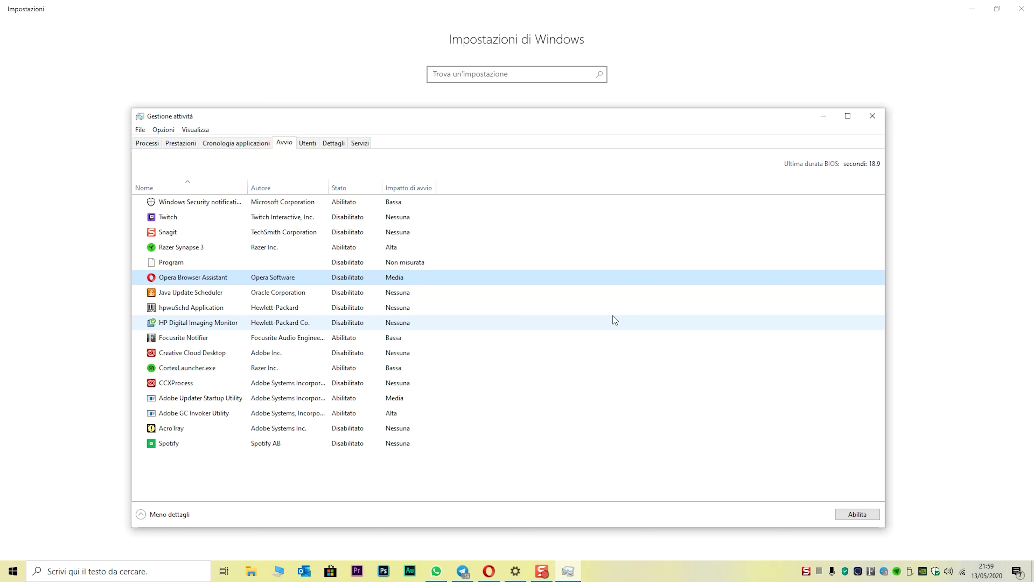
left_click(873, 116)
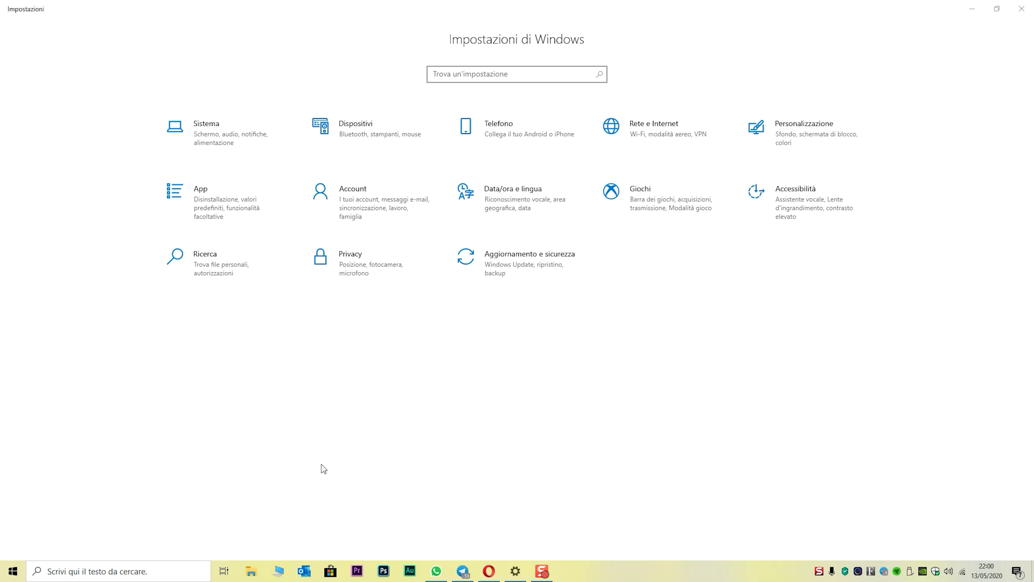
Search Windows for adwcleaner, open adwcleaner_8.0.4.exe to view its scan dashboard, and close it.
left_click(137, 571)
type("as")
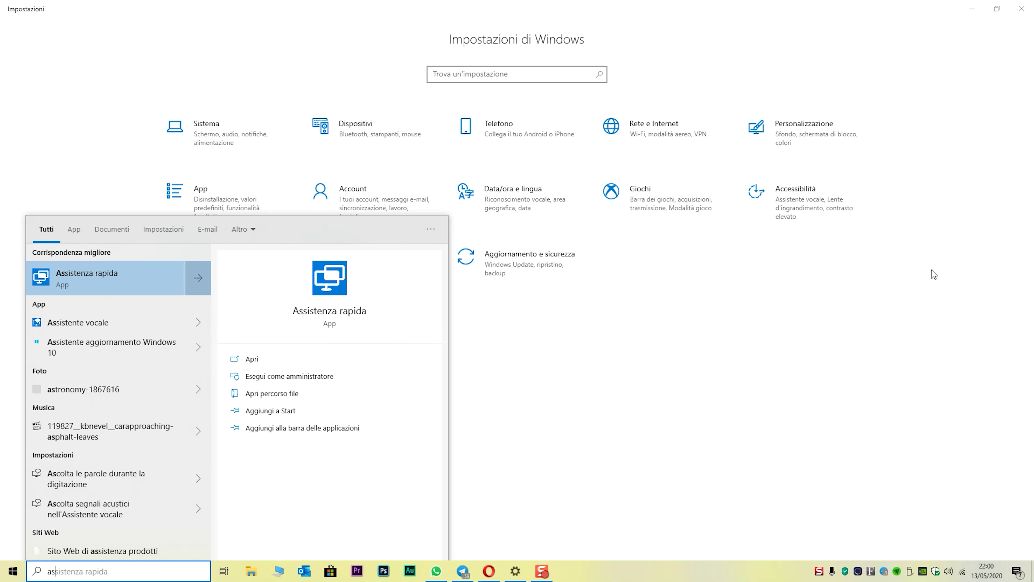
key("BackSpace")
type("dwcleaner")
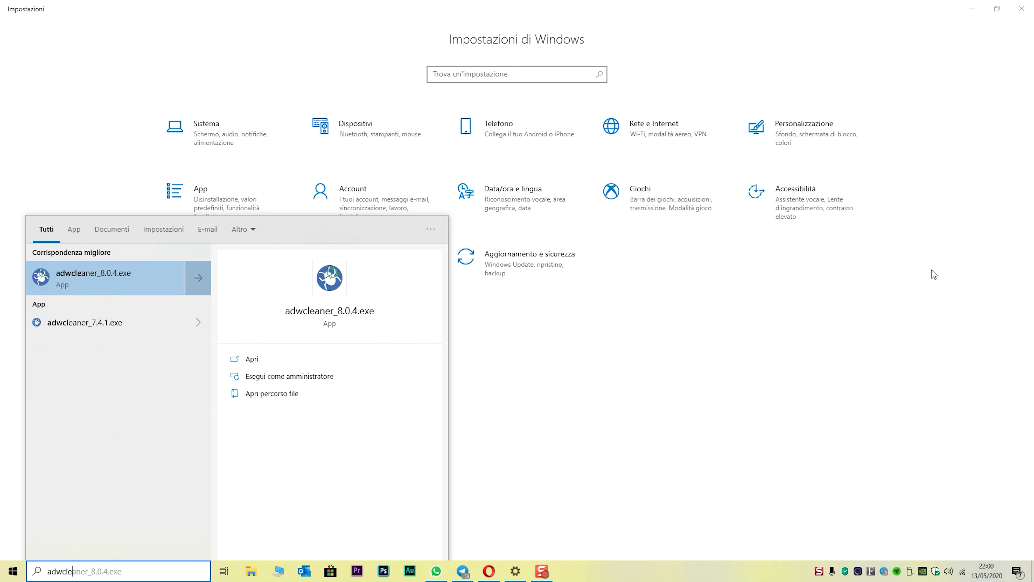
left_click(115, 278)
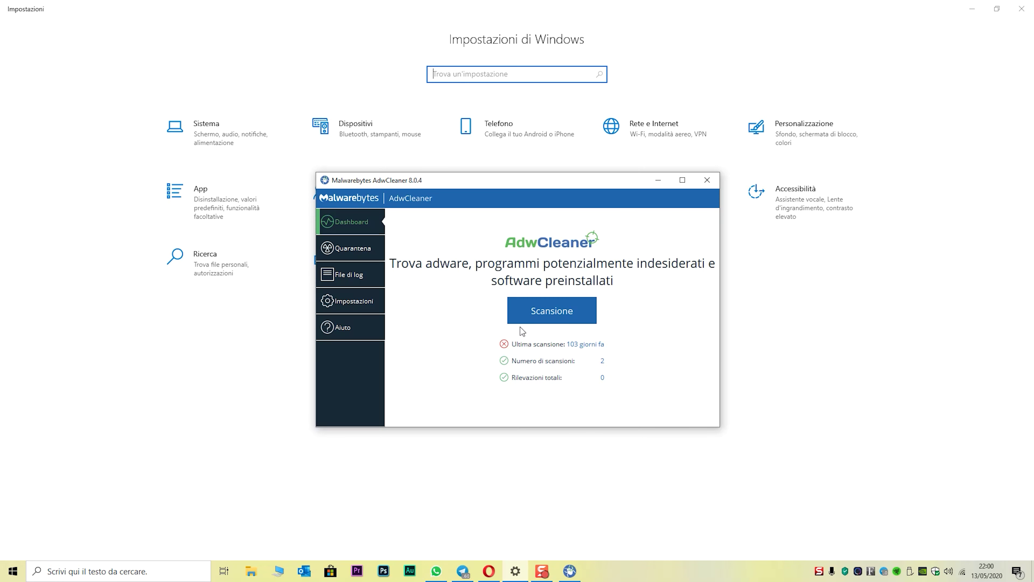
left_click_drag(527, 182, 436, 200)
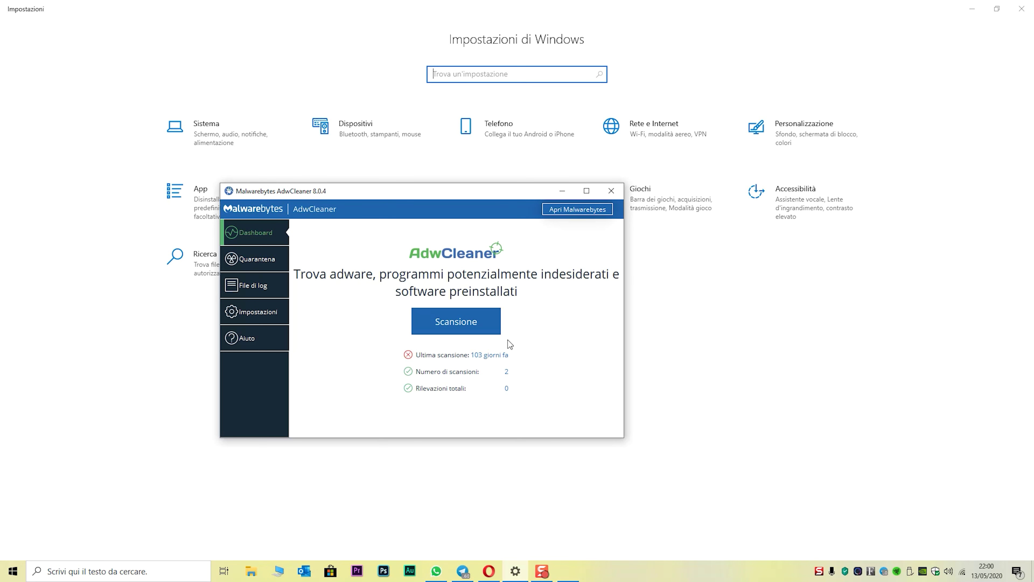
left_click(612, 191)
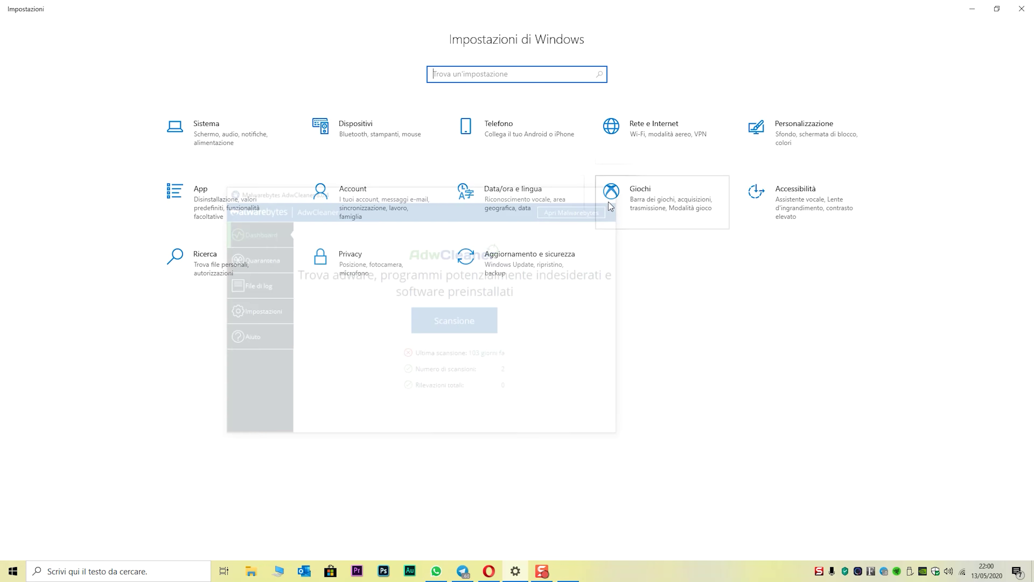
Find and open Malwarebytes to view its scan and protection options, and close it.
left_click(118, 571)
type("a")
key("BackSpace")
type("malwa")
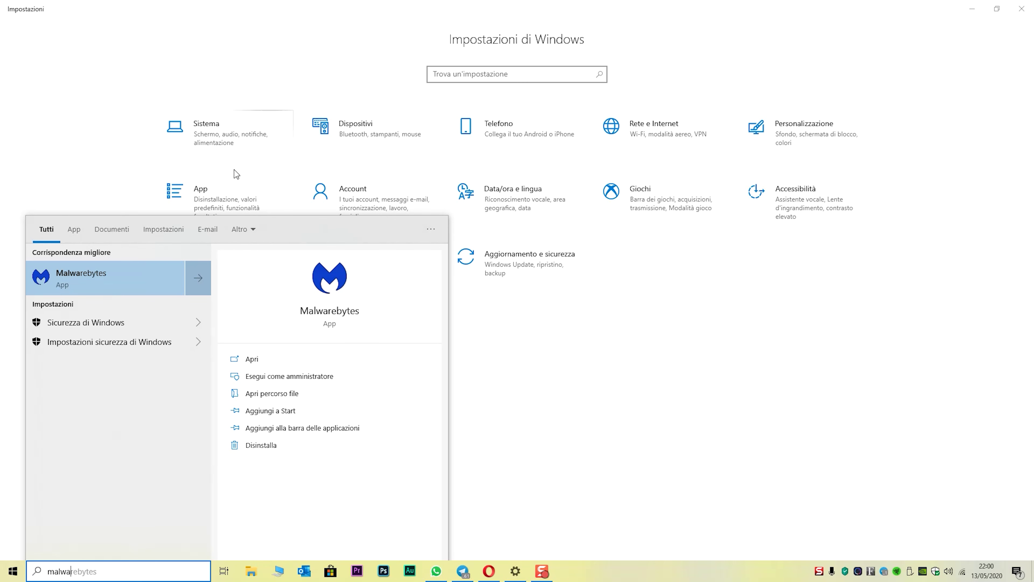
left_click(92, 270)
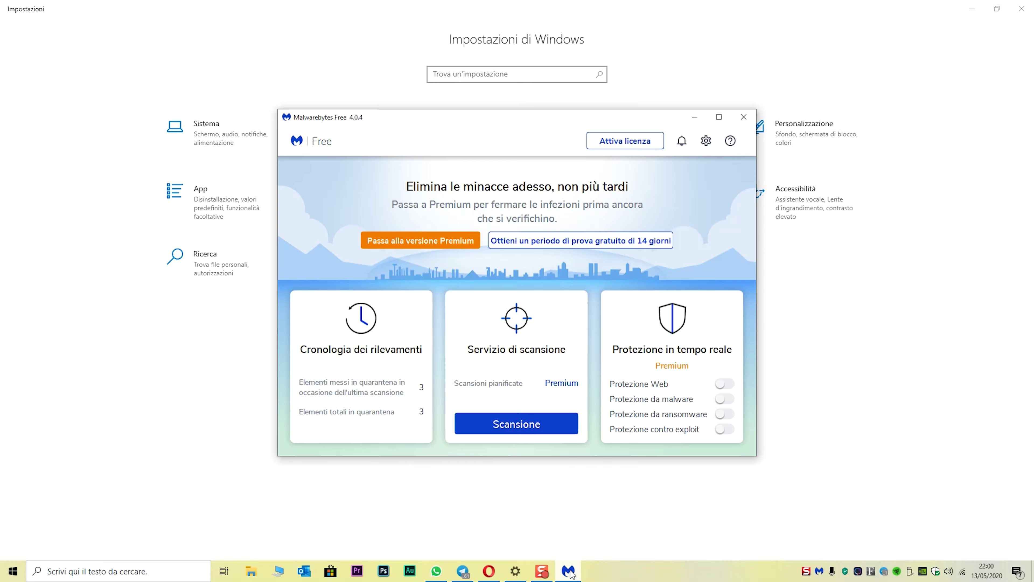
left_click_drag(538, 121, 492, 174)
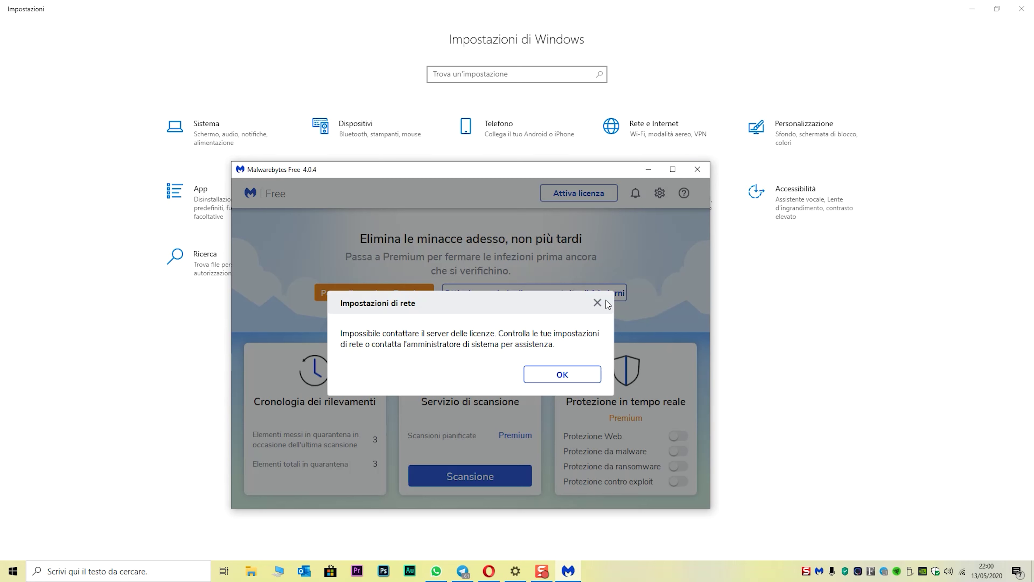
left_click(598, 302)
left_click(698, 169)
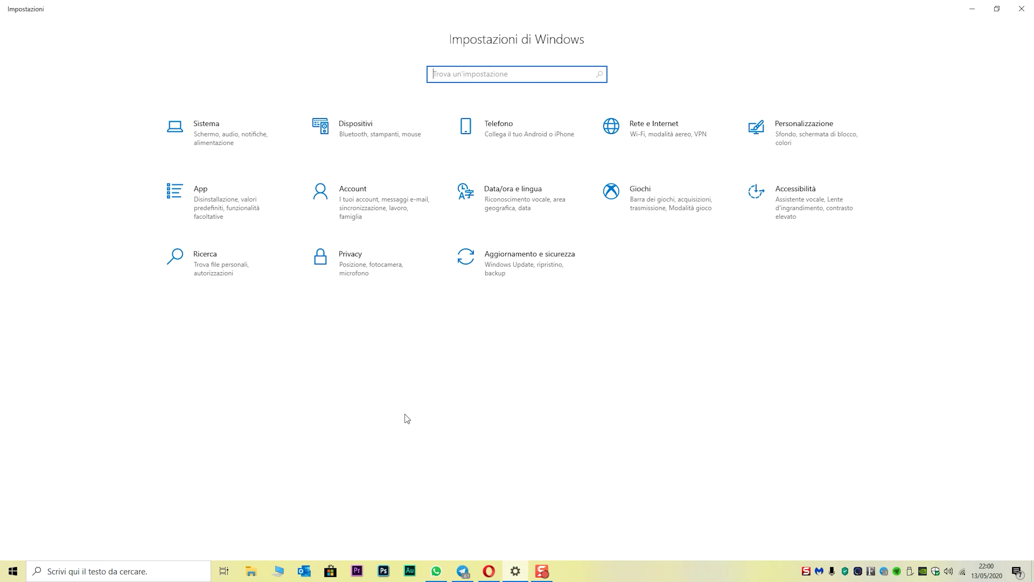
Open CCleaner and scan the registry for problems with all categories checked.
key("super")
type("cclea")
key("Return")
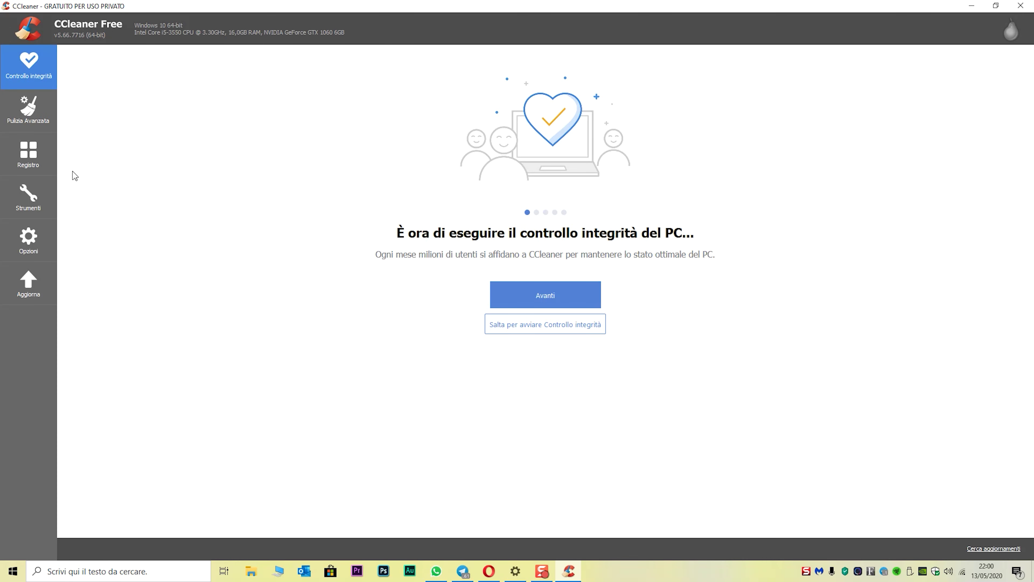
left_click(29, 153)
left_click(223, 521)
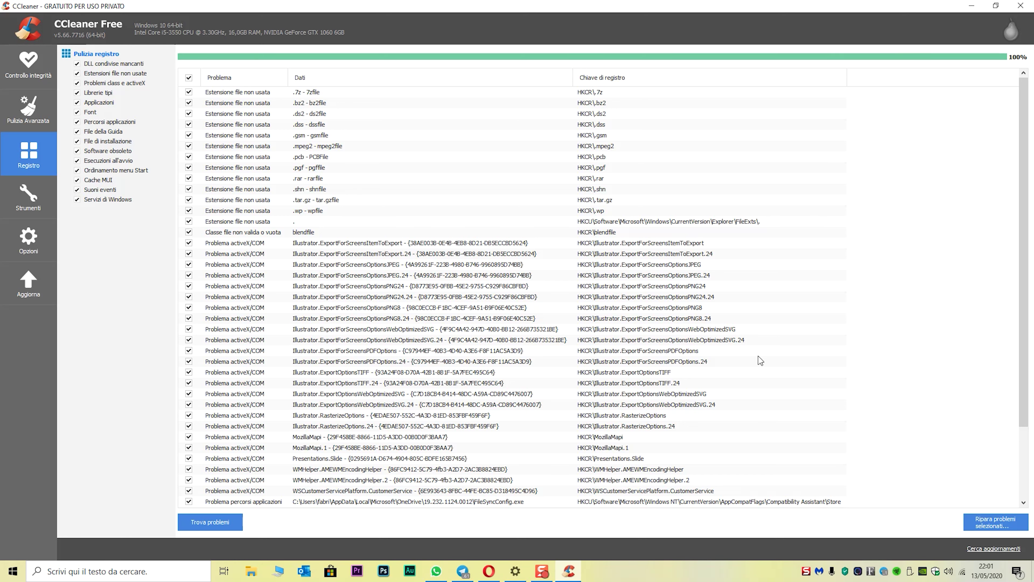
Repair all selected registry problems, saving a registry backup under the default name in the Backup Varie e Lavoro folder first.
left_click(1000, 525)
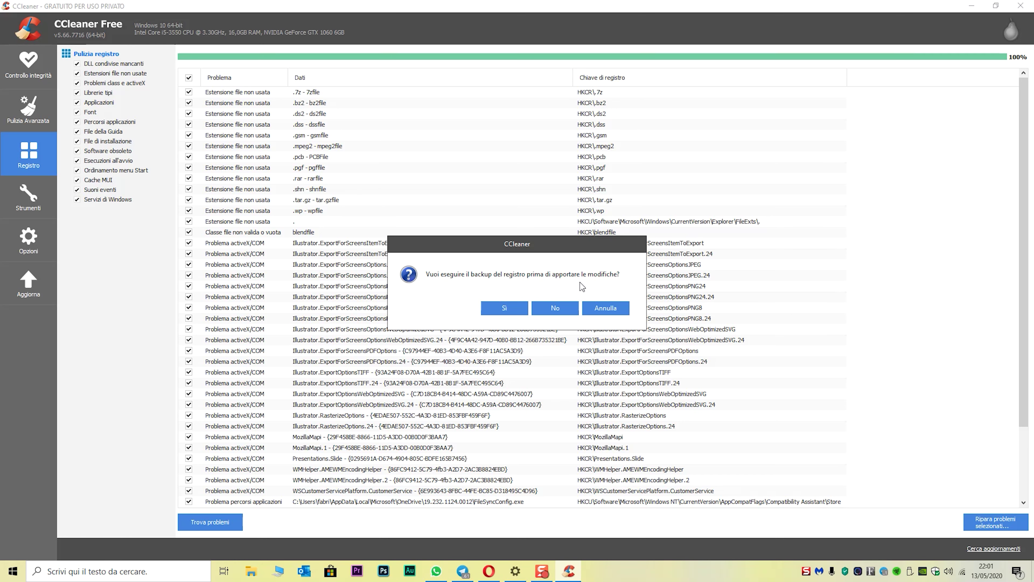
left_click(513, 312)
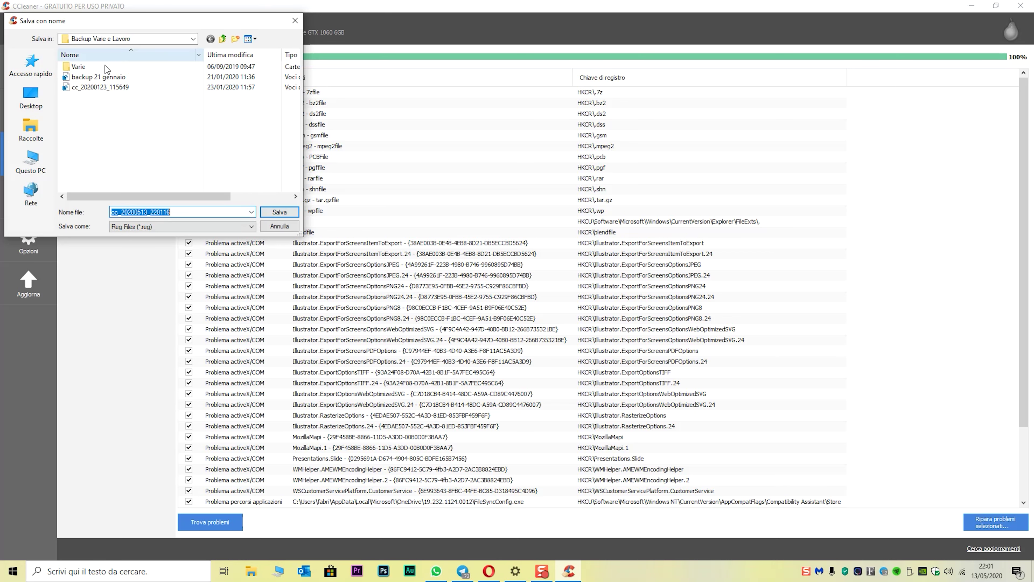
left_click(285, 215)
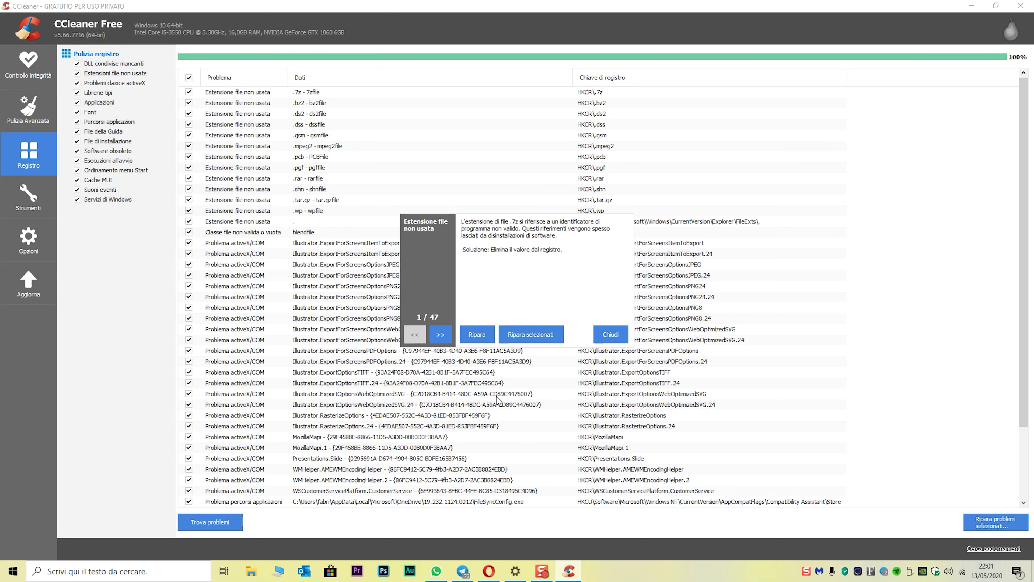
left_click(539, 338)
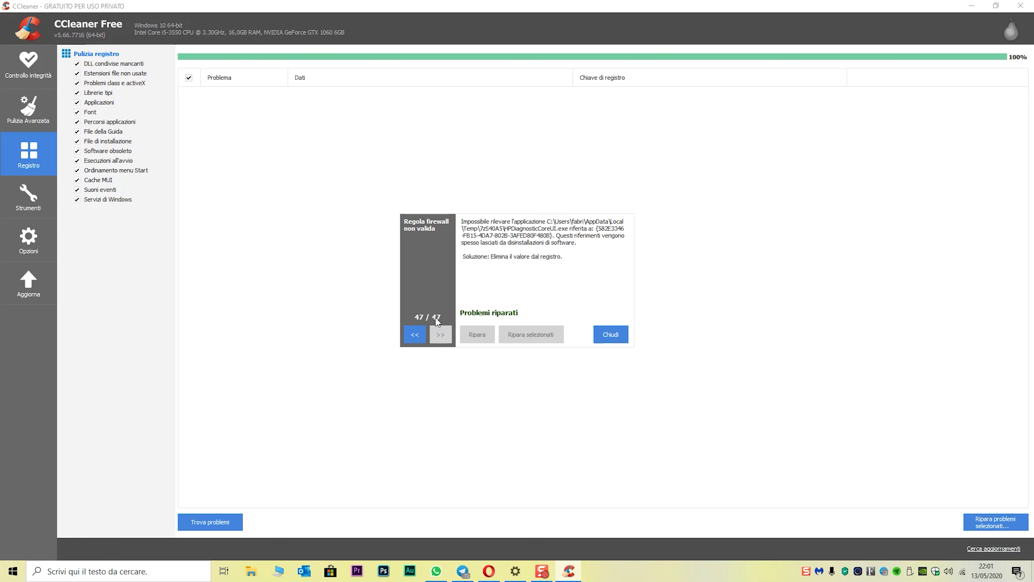
left_click(612, 336)
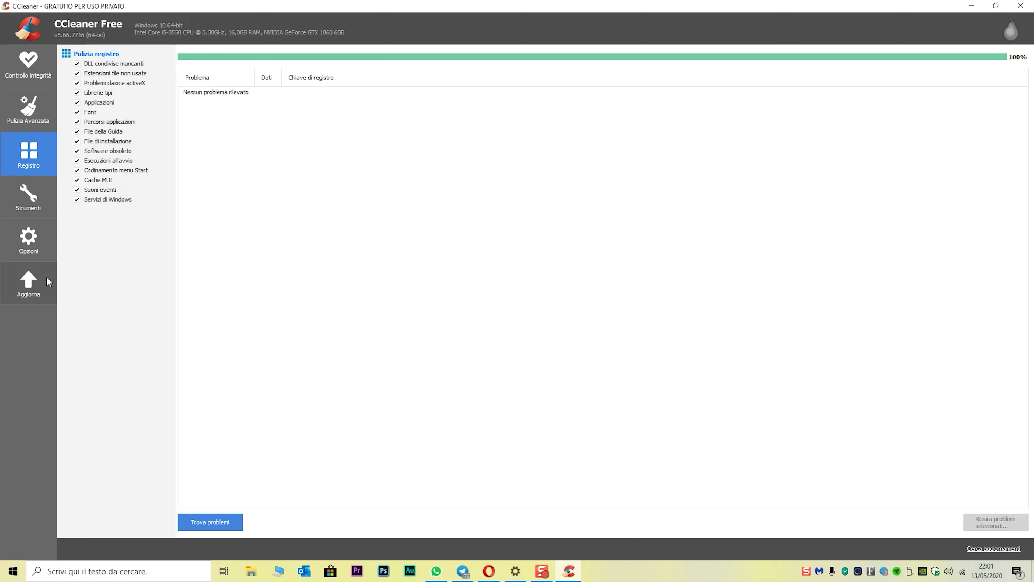
Open CCleaner's Pulizia Avanzata and exclude Svuota Cestino from the Sistema items to clean.
left_click(34, 120)
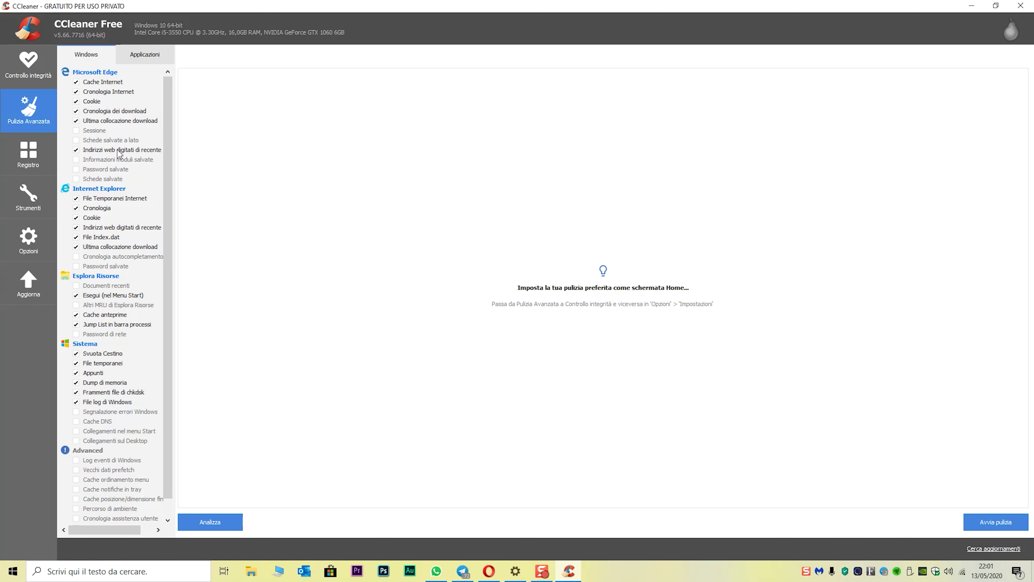
scroll(104, 247, "down", 1)
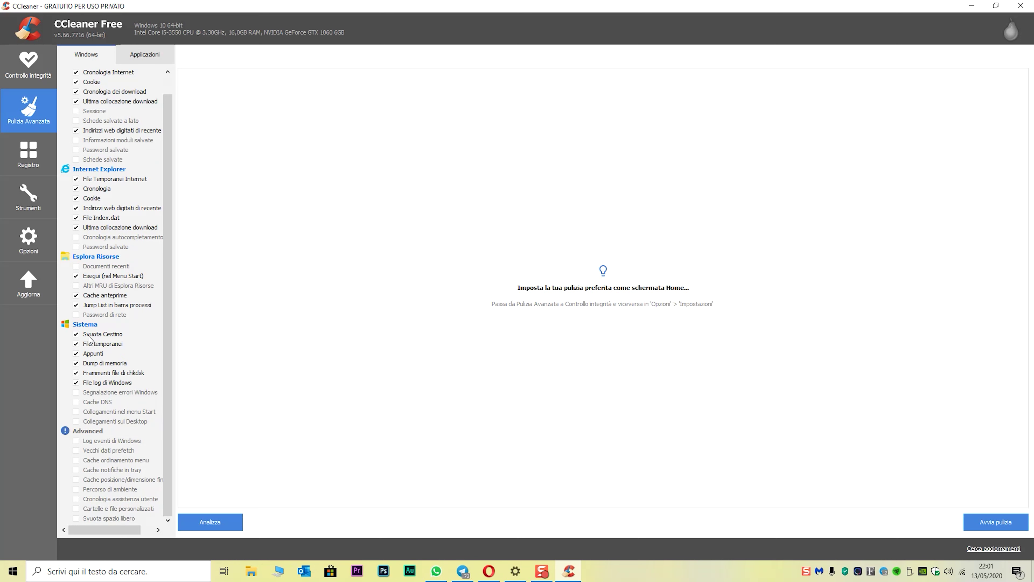
left_click(77, 334)
scroll(110, 388, "up", 1)
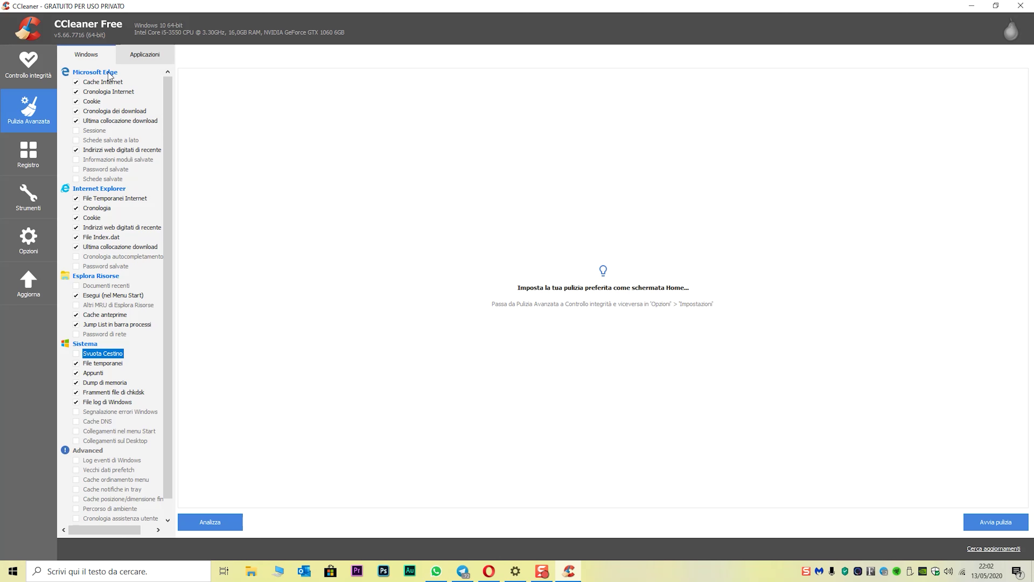
Analyze the checked Windows and application items, and run the cleaning with its confirmation accepted.
scroll(119, 237, "down", 1)
left_click(204, 522)
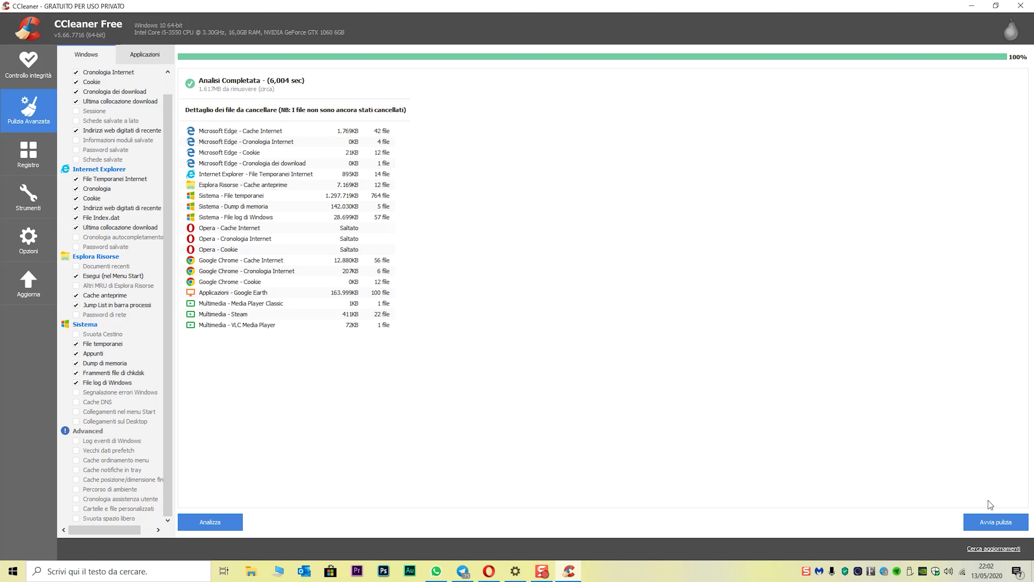
left_click(996, 522)
left_click(601, 265)
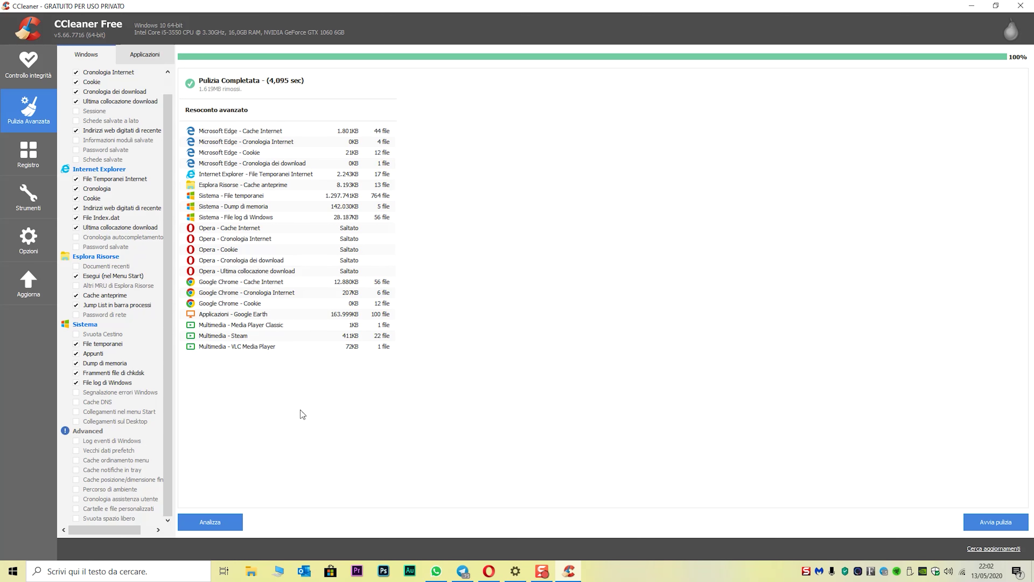
Check the free space on Disco locale (C:) in File Explorer and close the window.
left_click(278, 571)
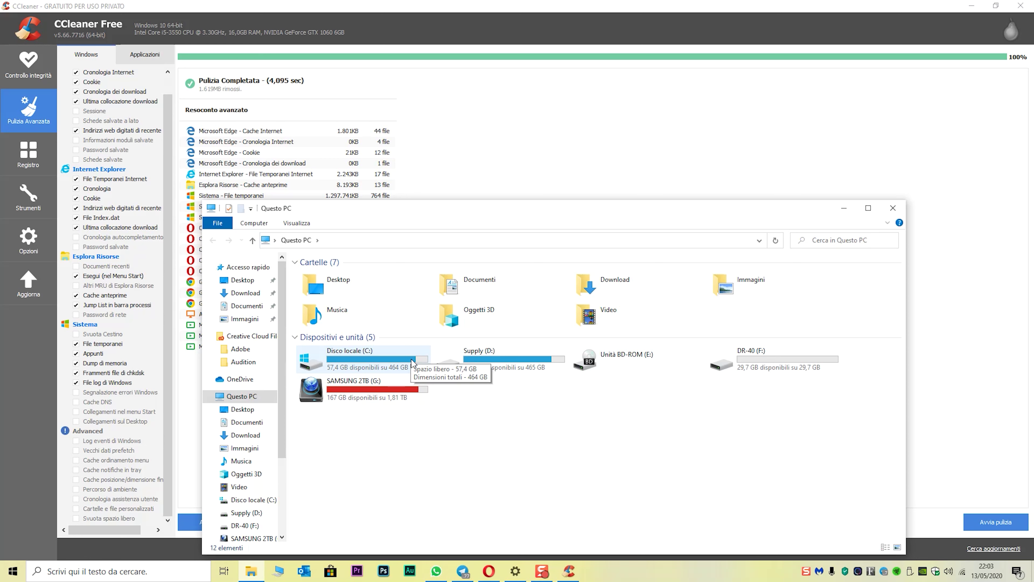
key("alt+F4")
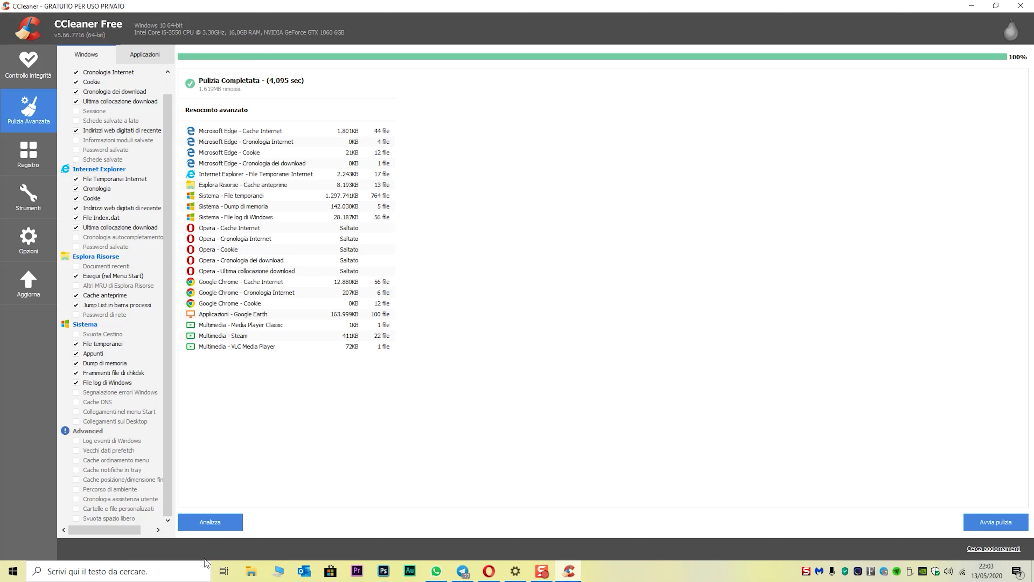
Search Windows for pannello, open Pannello di controllo with the Icone grandi view, and open Opzioni risparmio energia.
left_click(101, 564)
type("pannello")
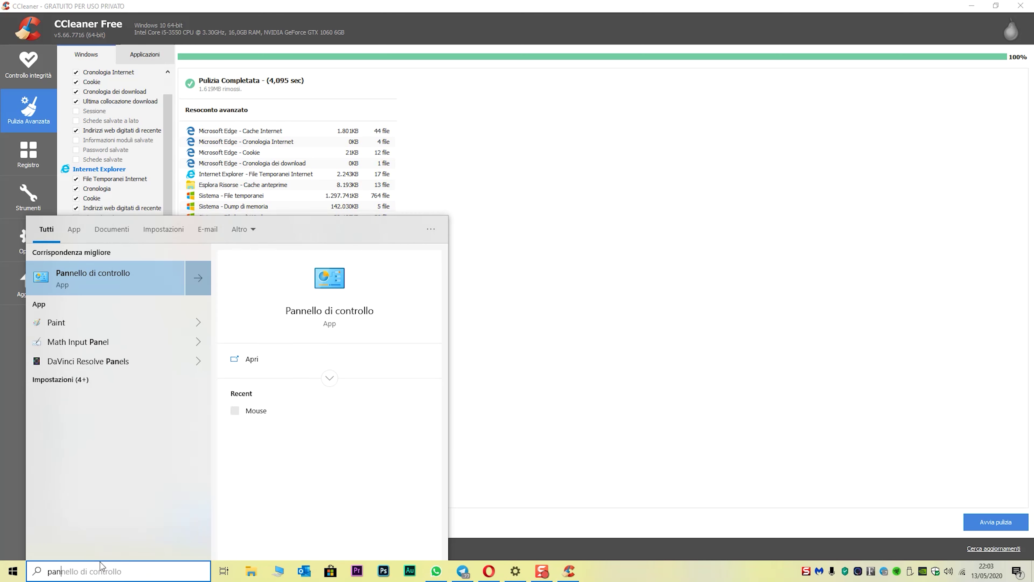
left_click(128, 277)
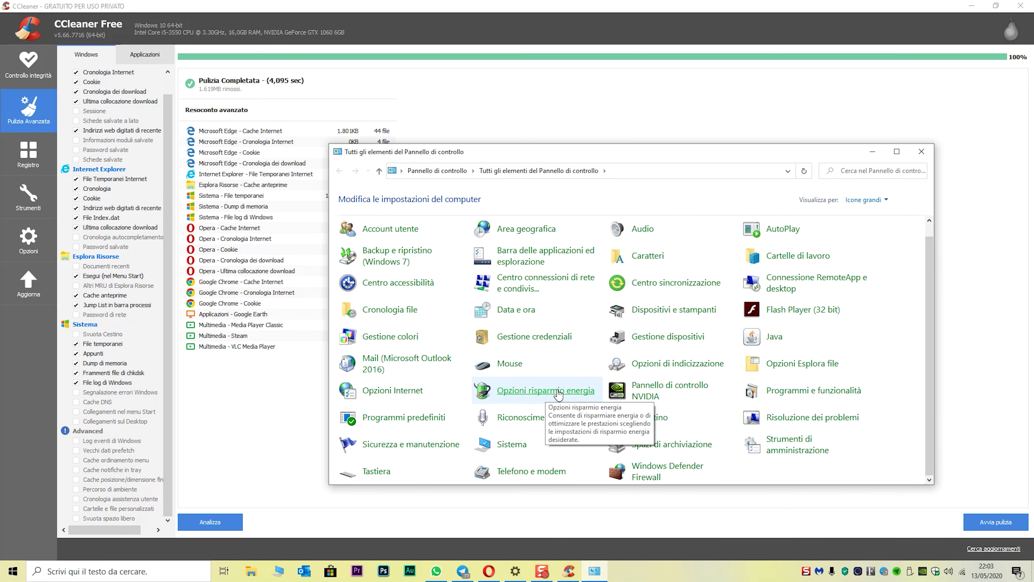
left_click(548, 393)
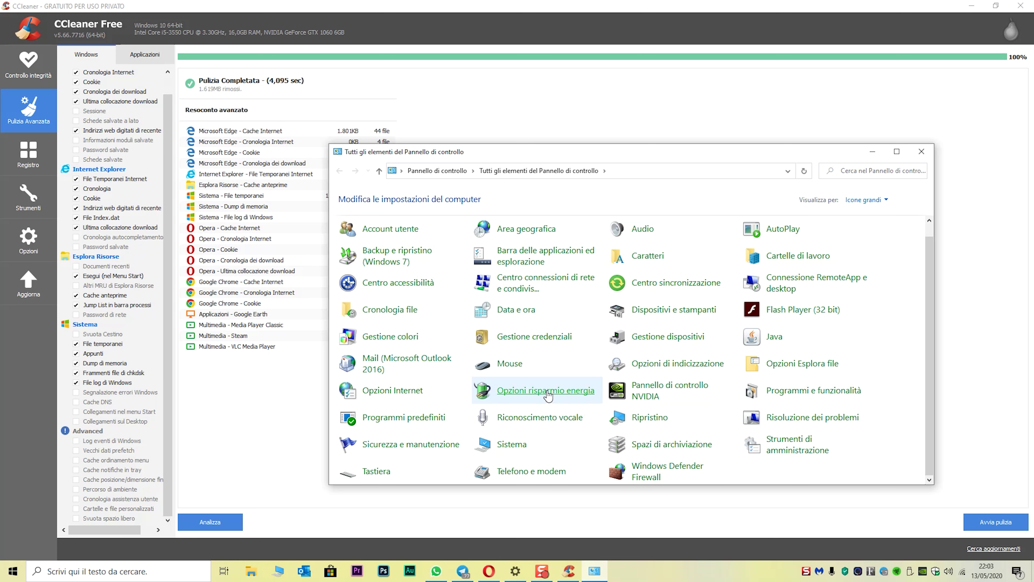
left_click(340, 172)
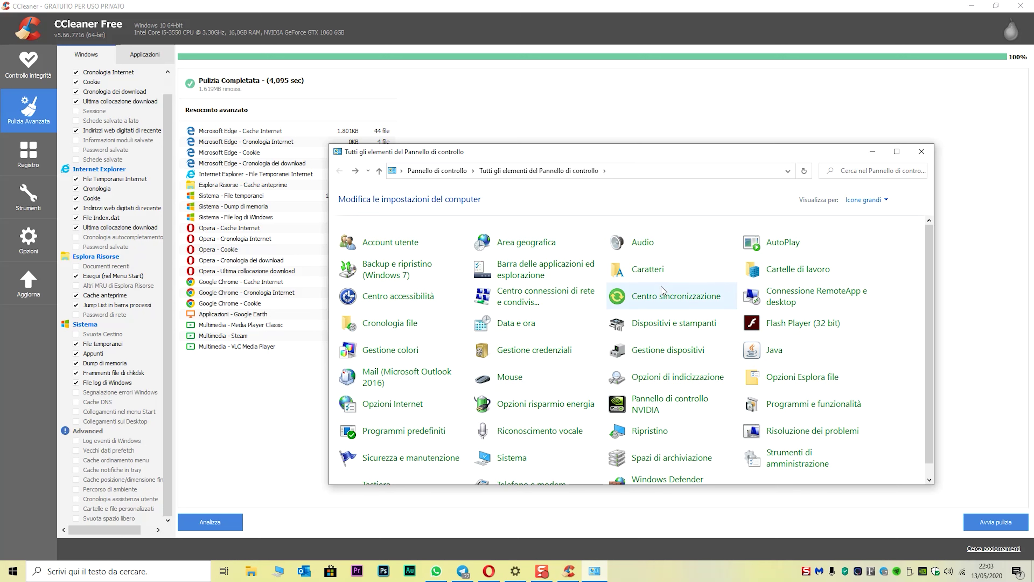
left_click(884, 200)
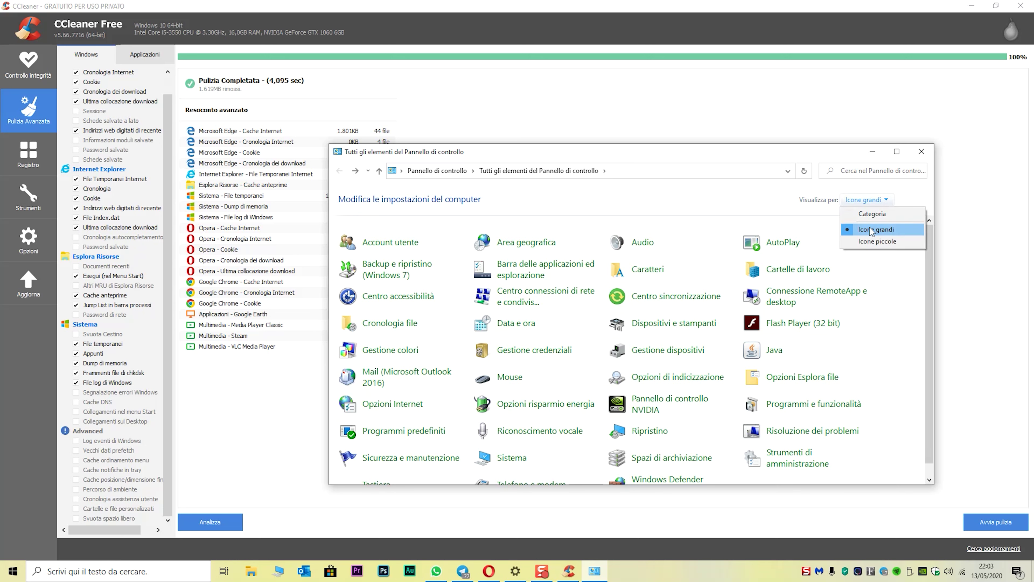
left_click(880, 229)
left_click(561, 410)
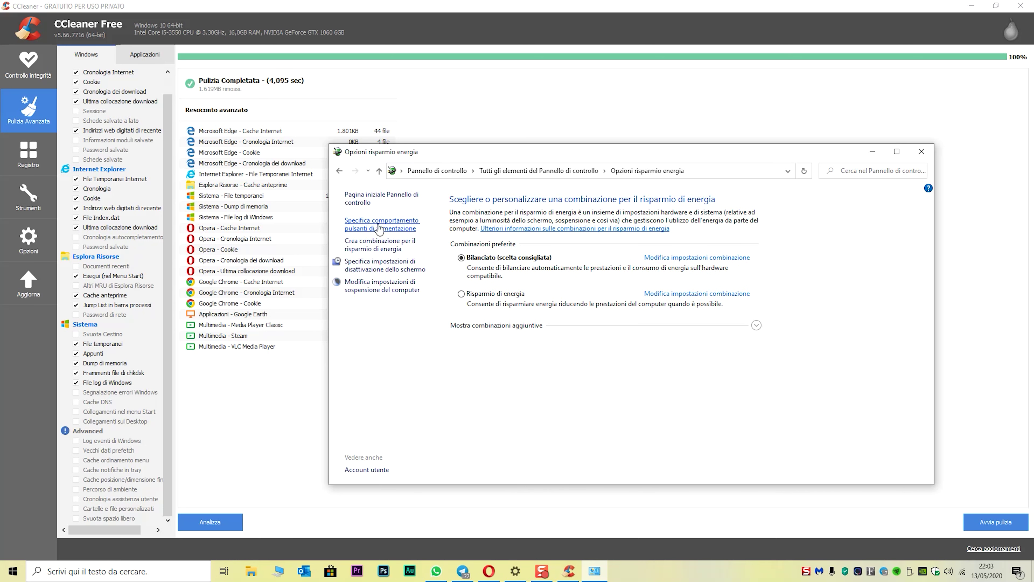
Unlock the power button settings, turn Attiva avvio rapido off and back on, and close the window without saving.
left_click(393, 227)
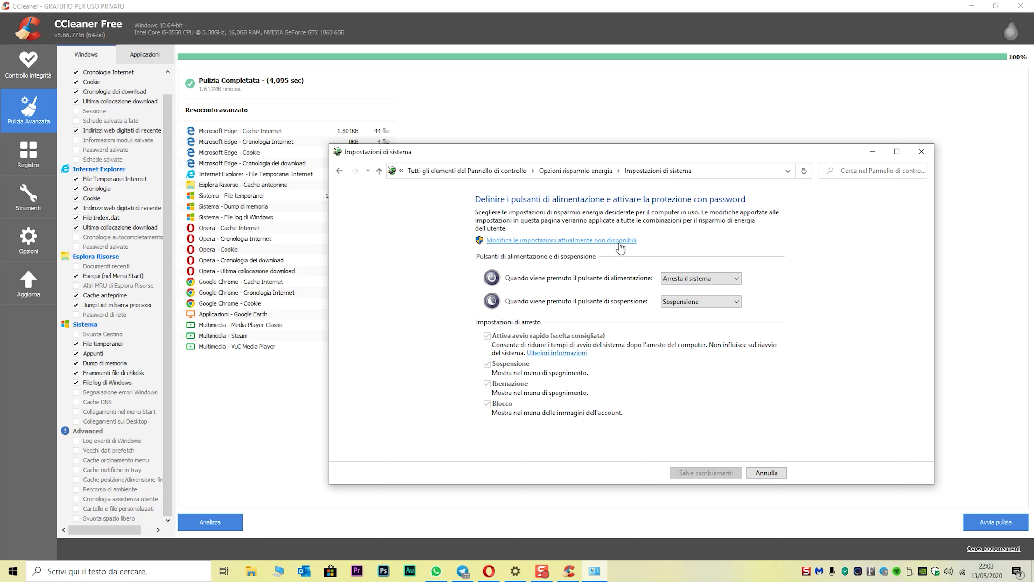
left_click(616, 244)
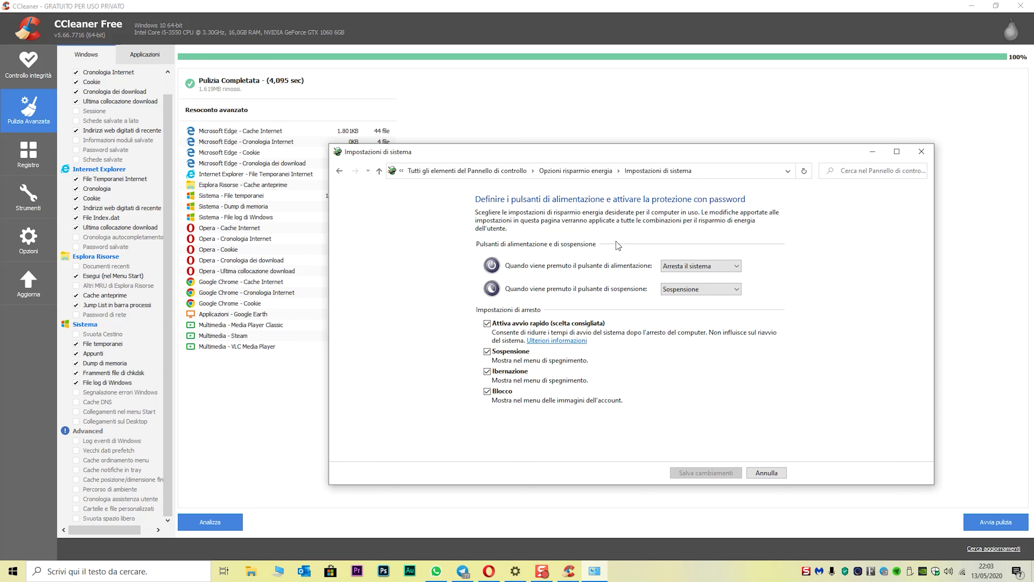
left_click(487, 324)
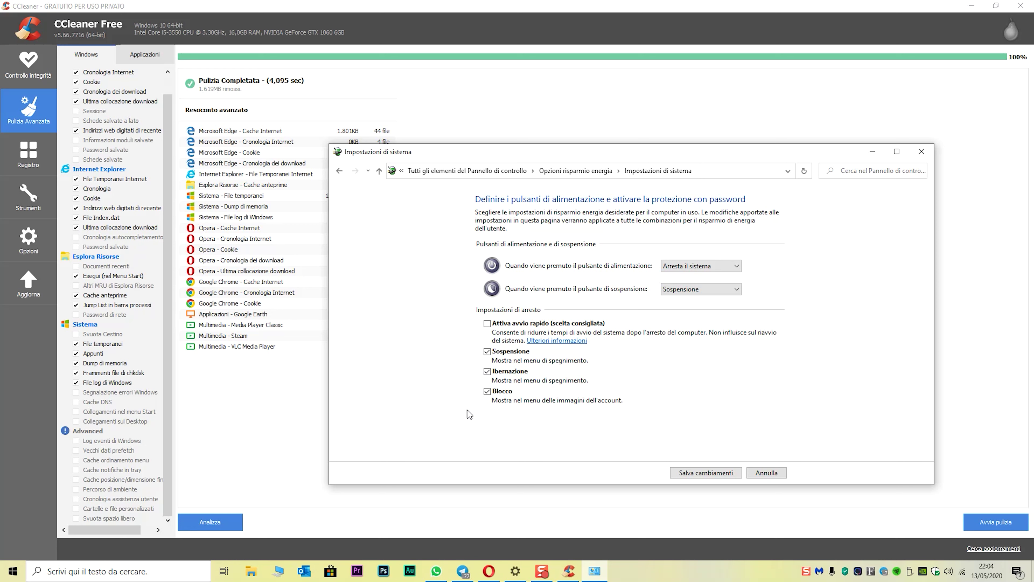
left_click(488, 324)
key("alt+F4")
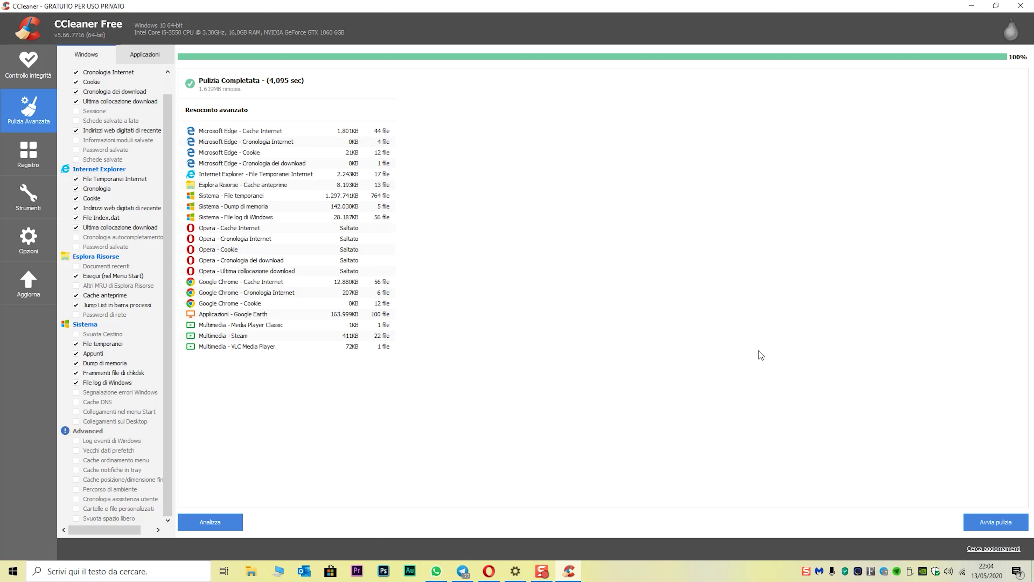